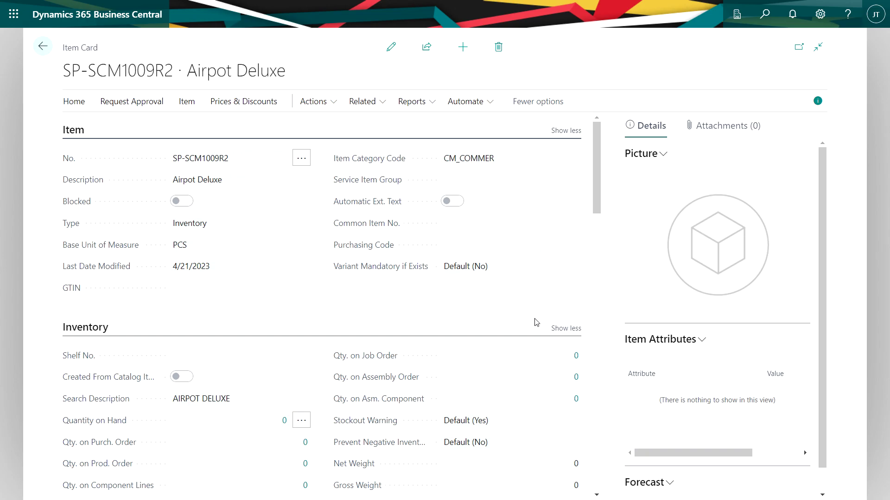
- From the Airpot Deluxe item card, list its EAST, NORTH and WEST stockkeeping units
scroll(536, 322, down, 3)
scroll(536, 323, up, 3)
click(377, 106)
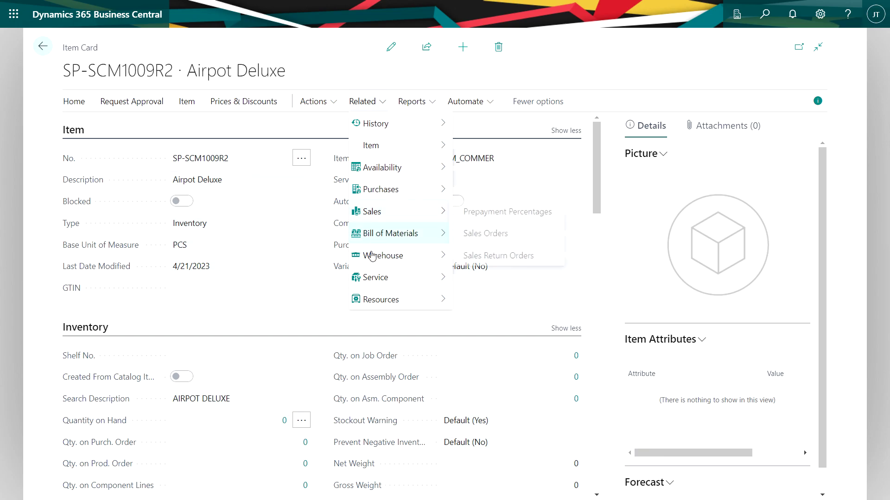
mouse_move(379, 260)
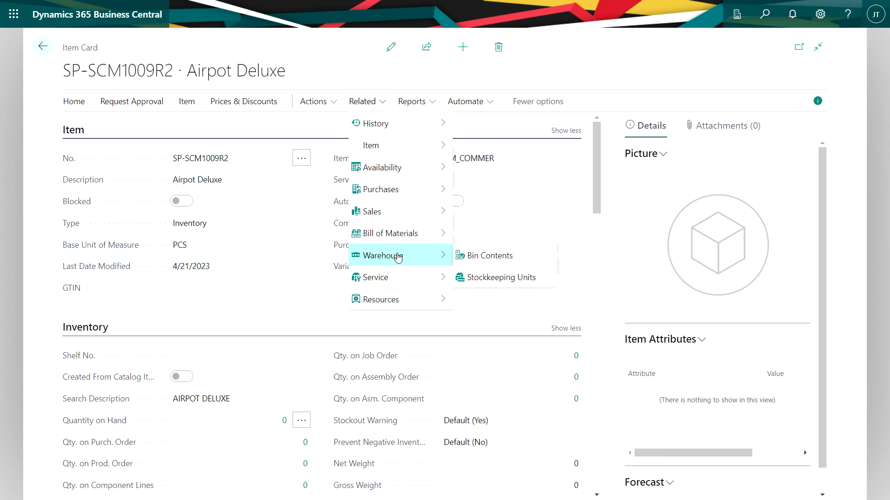
click(514, 278)
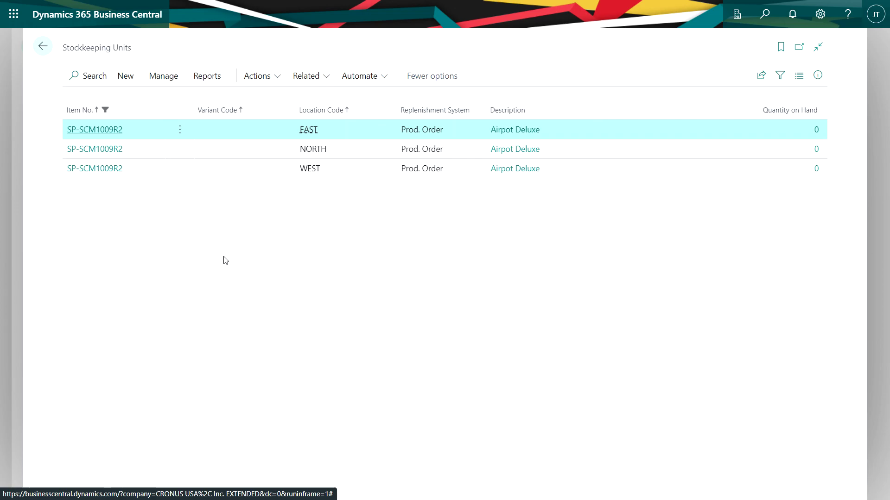
- Review the EAST, NORTH and WEST Airpot Deluxe stockkeeping unit cards and their routings
click(112, 131)
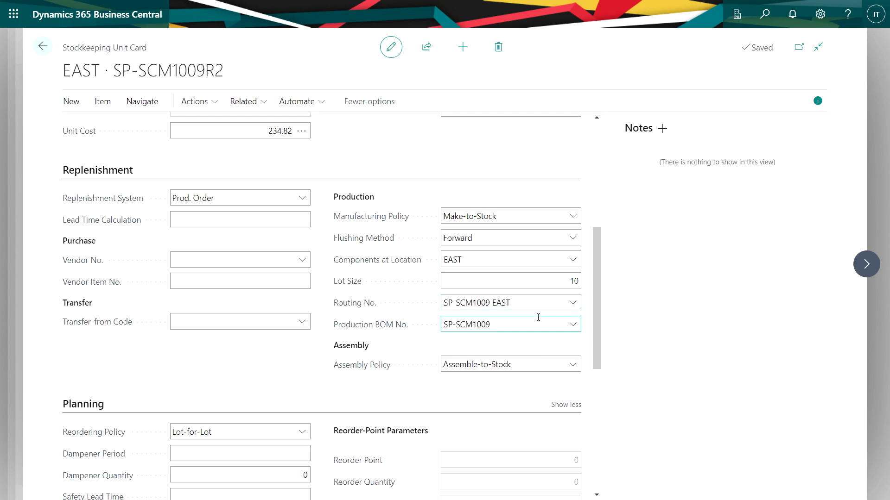
click(864, 267)
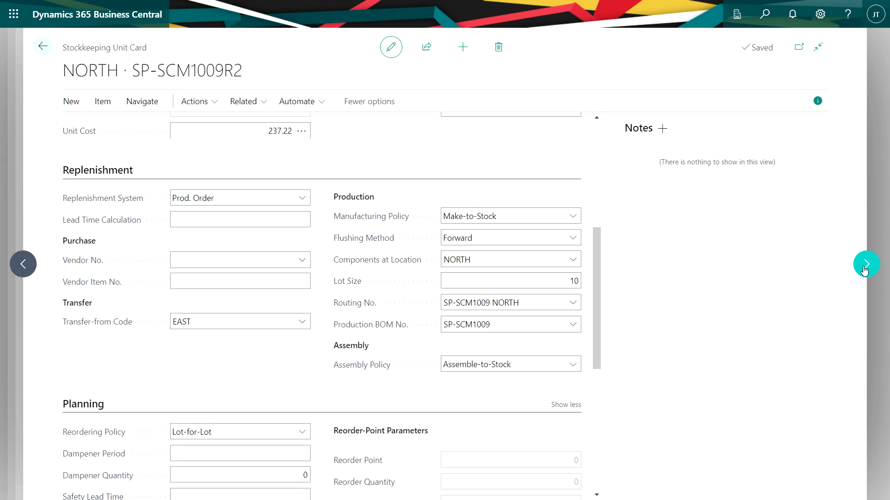
click(564, 289)
click(866, 266)
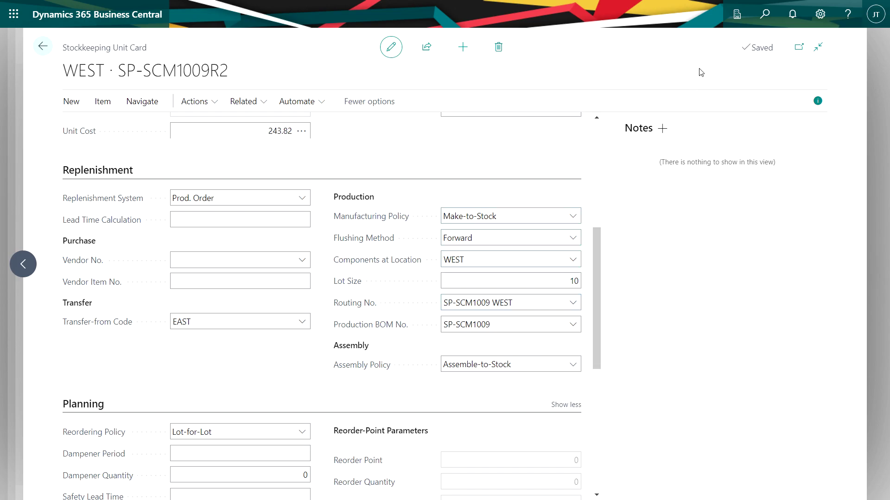
click(764, 14)
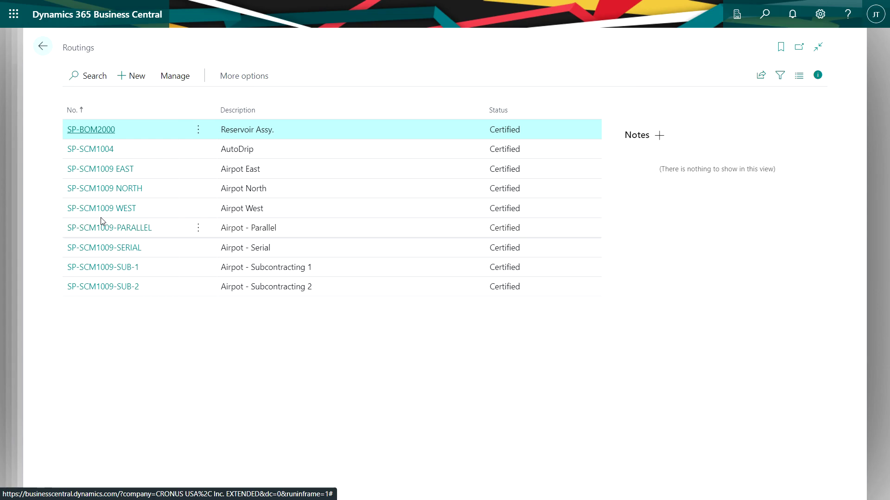
- Open the SP-SCM1009 EAST routing, then view the NORTH and WEST routings
click(105, 174)
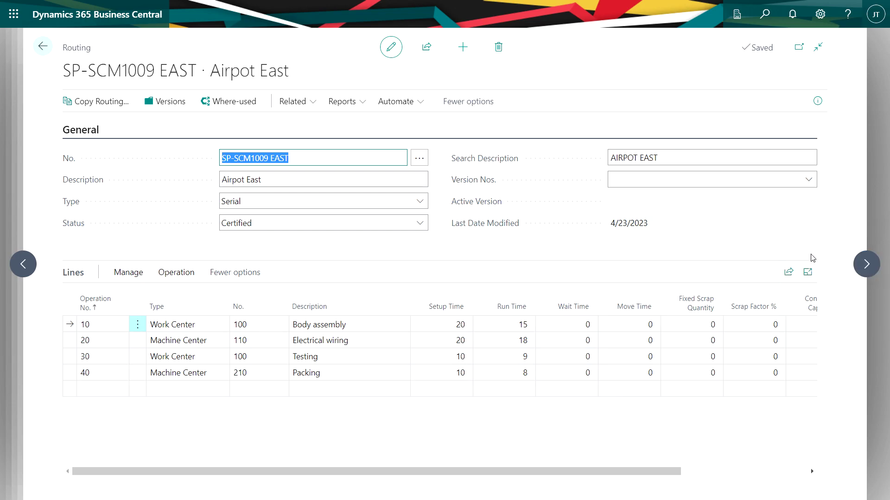
click(867, 266)
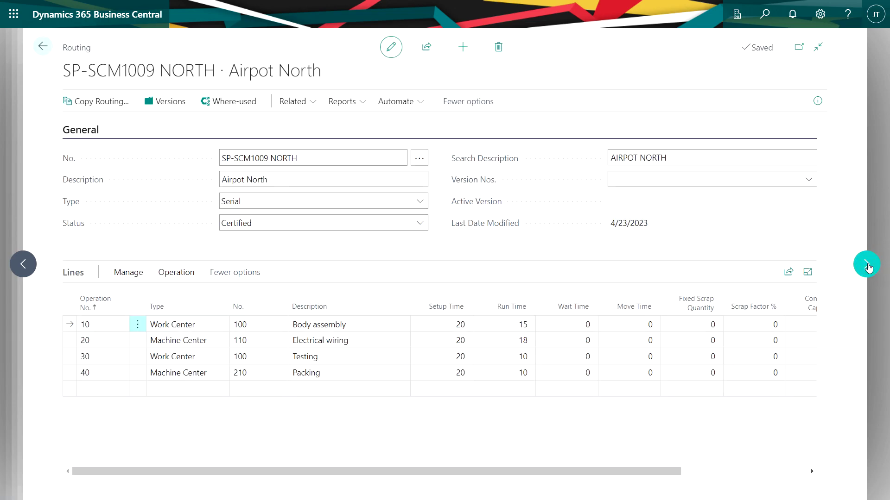
click(866, 266)
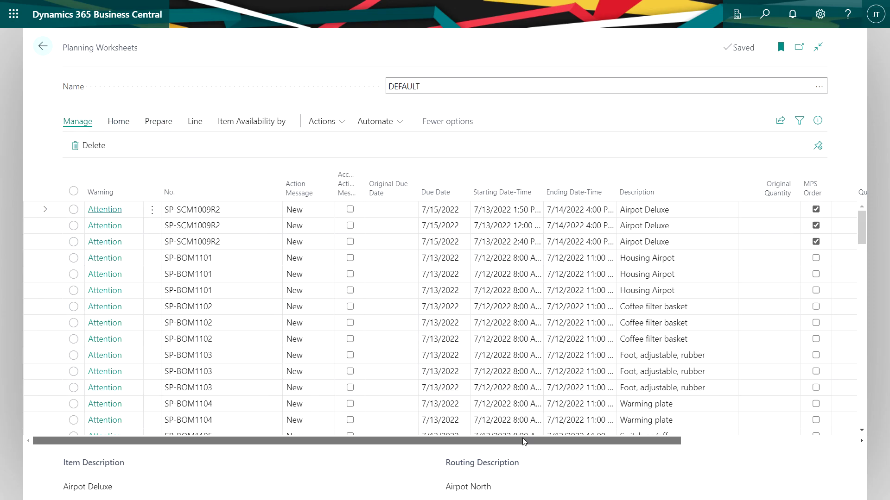
- Review the three 7/15/2022 Output entries at EAST, WEST and NORTH for documents 101047..101049
drag(524, 442, 682, 448)
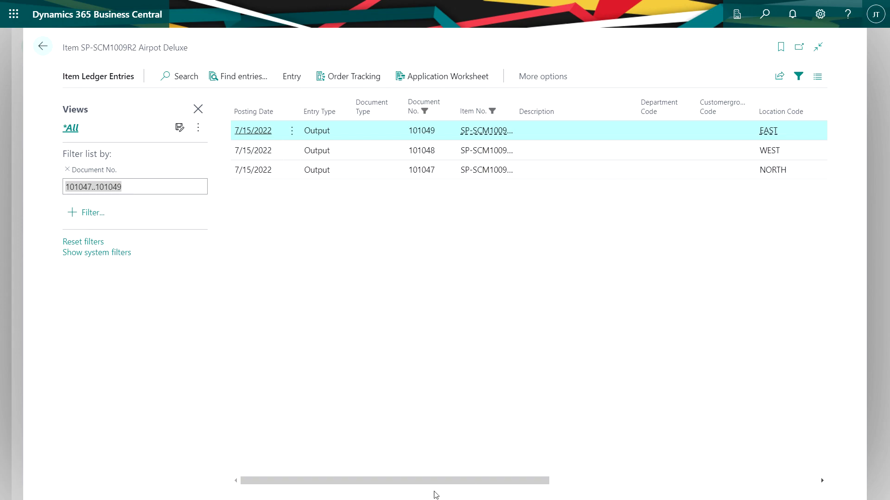
- Review 1996-S stockkeeping units: MAIN replenished by Purchase, EAST, NORTH, WEST by Transfer
drag(422, 480, 610, 492)
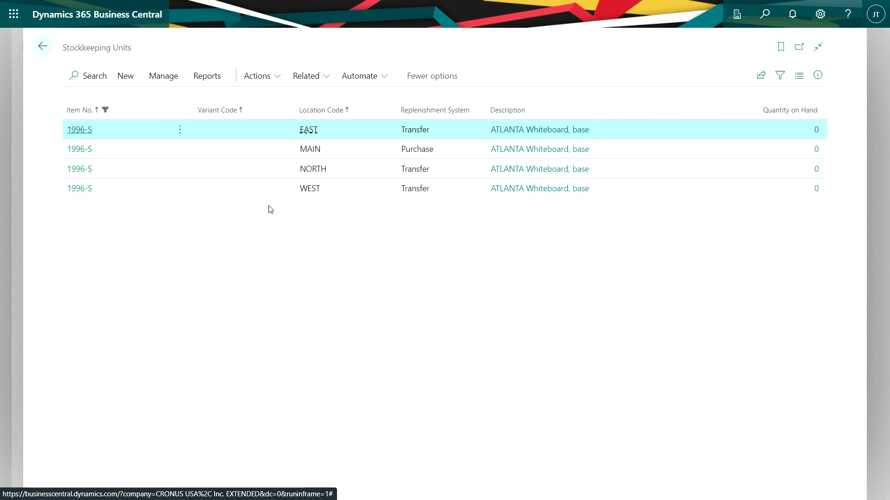
click(73, 132)
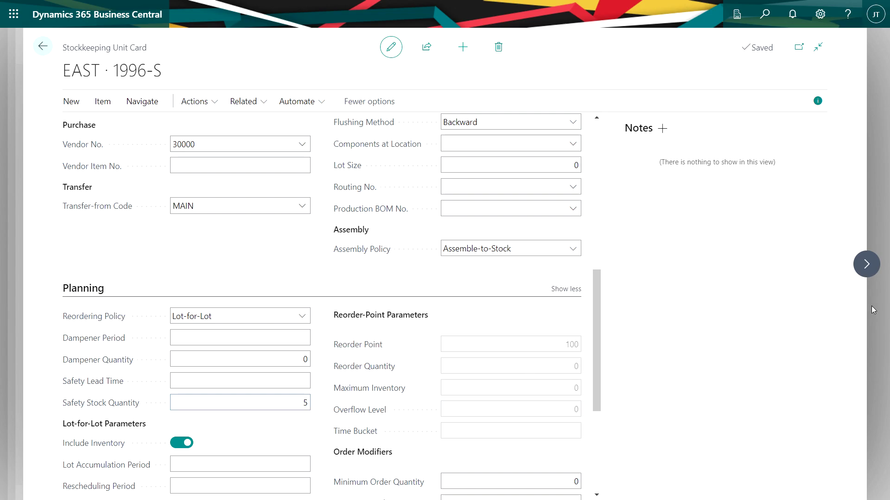
click(865, 269)
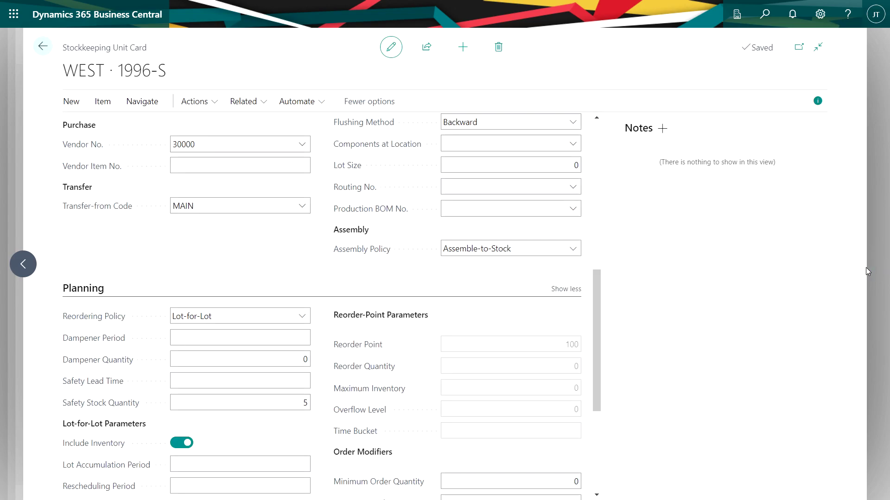
click(43, 46)
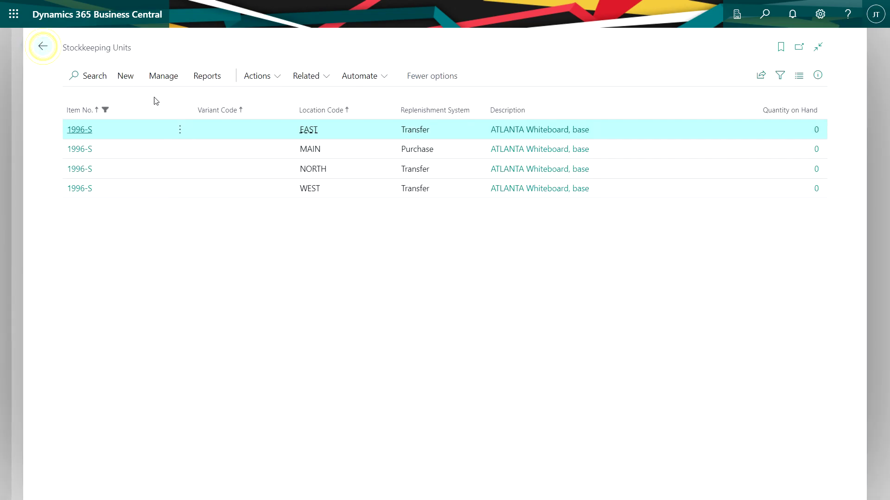
click(43, 46)
- Check ATLANTA Whiteboard availability by location, confirming no stock at any warehouse
click(408, 132)
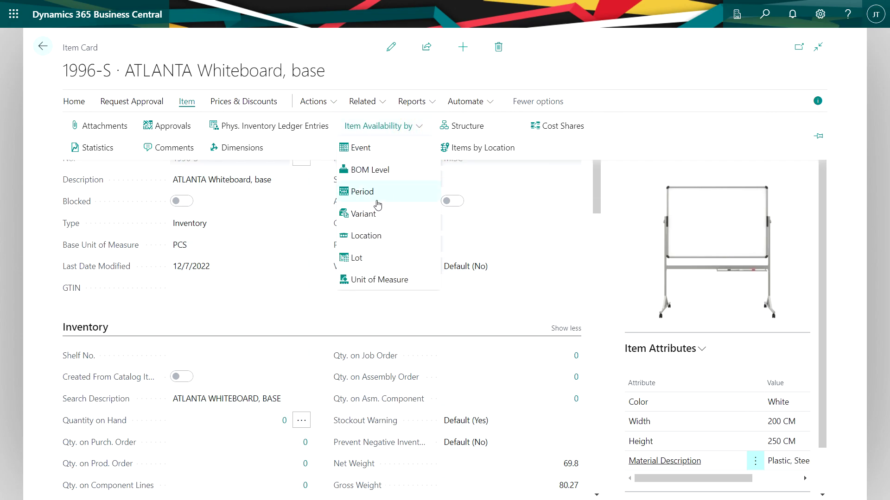
click(362, 235)
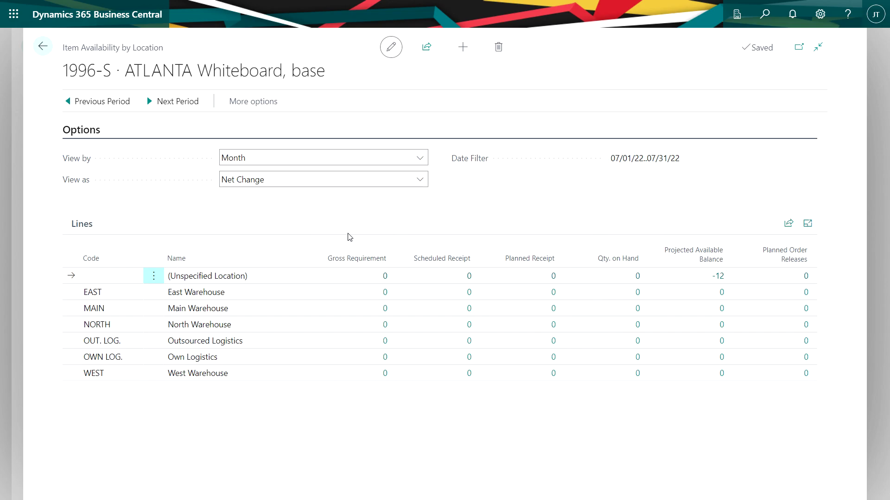
click(42, 46)
- Calculate a regenerative plan giving 5-unit transfers to EAST, NORTH, WEST and a 25-unit MAIN purchase
click(156, 123)
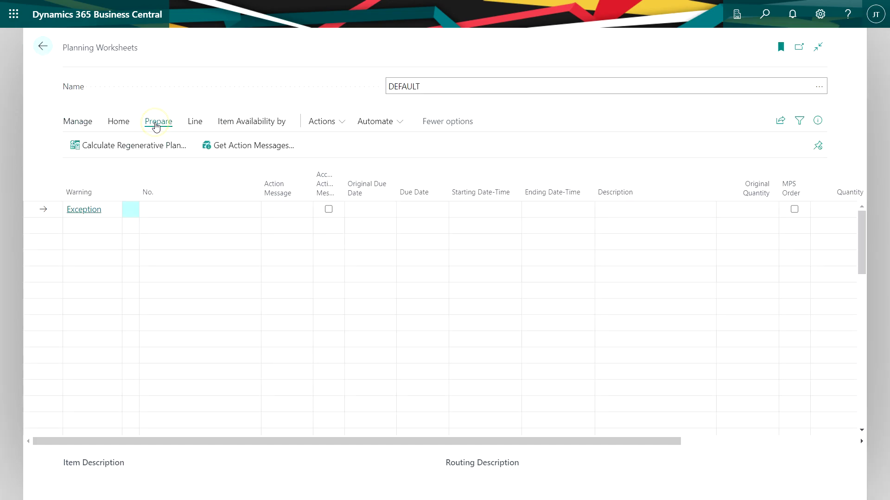
click(161, 147)
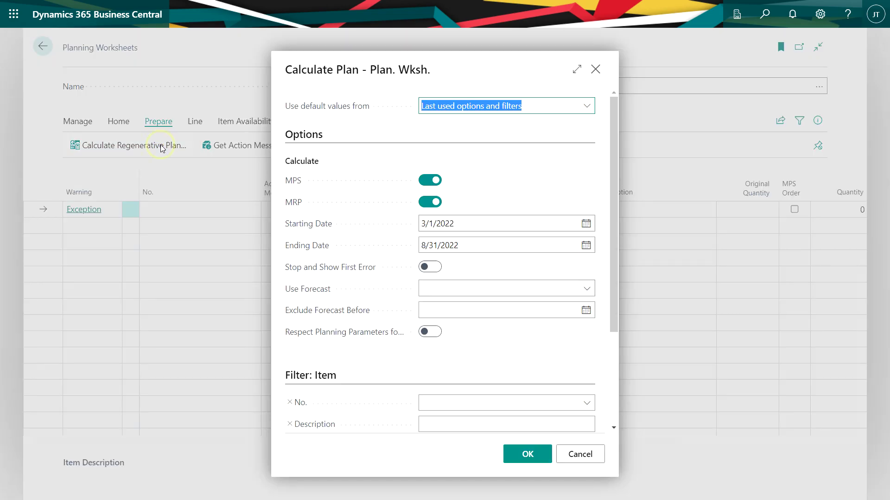
click(527, 455)
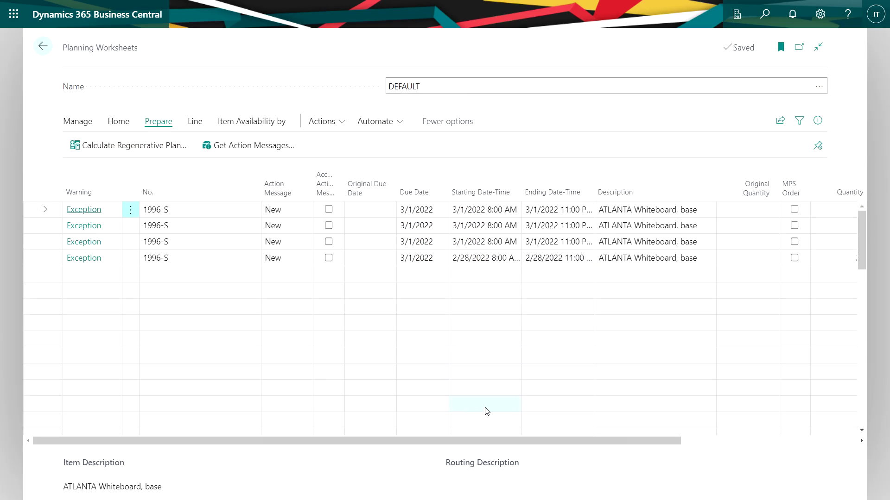
drag(480, 438, 700, 458)
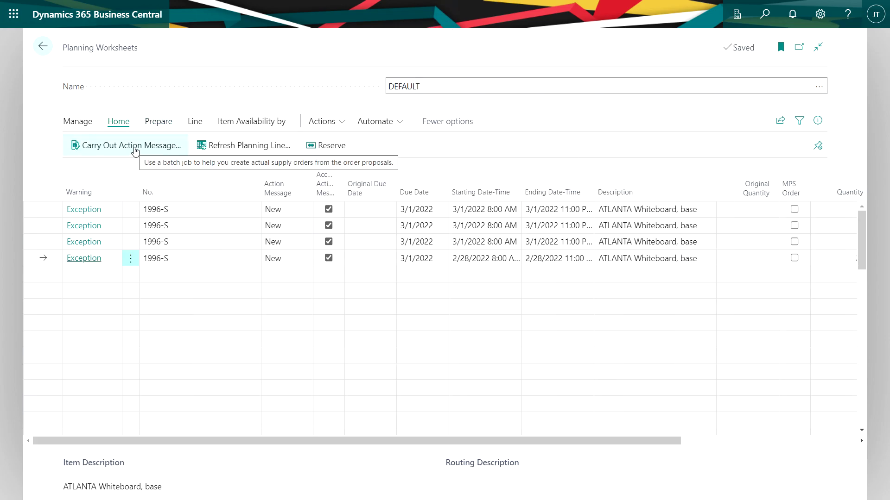
click(135, 149)
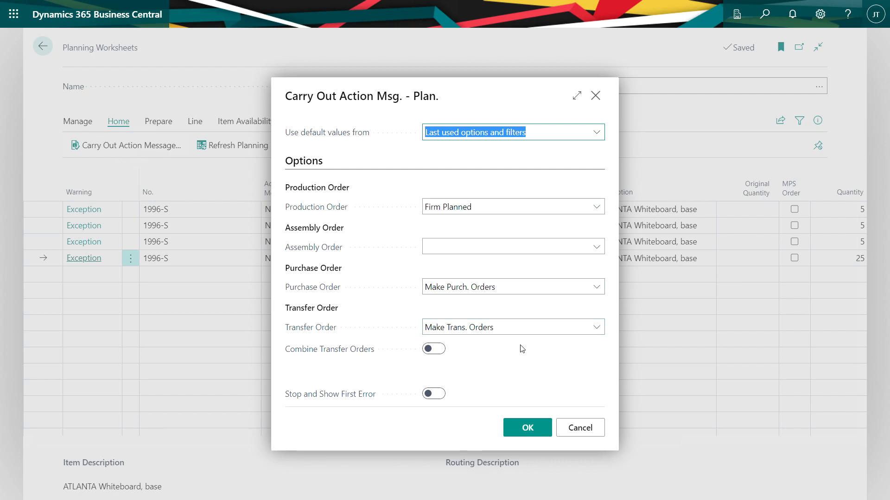
- Create purchase order 106025 and transfer orders 1004–1006 from the planning lines
click(526, 427)
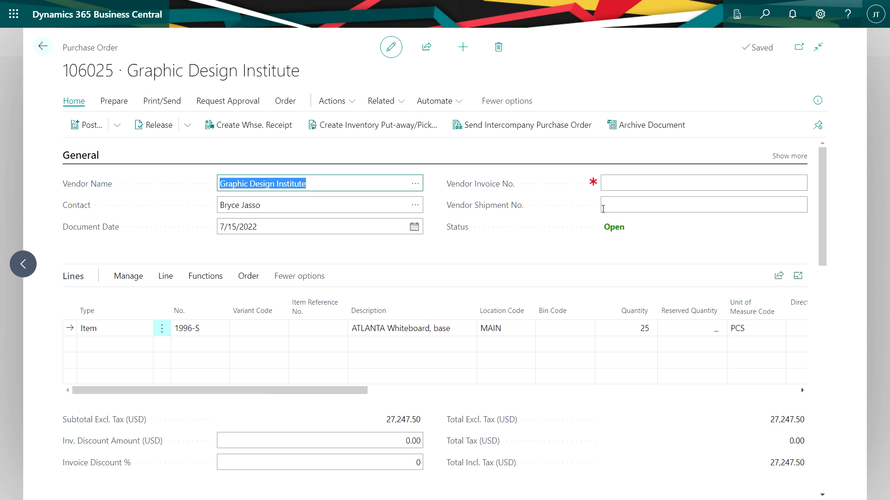
click(607, 183)
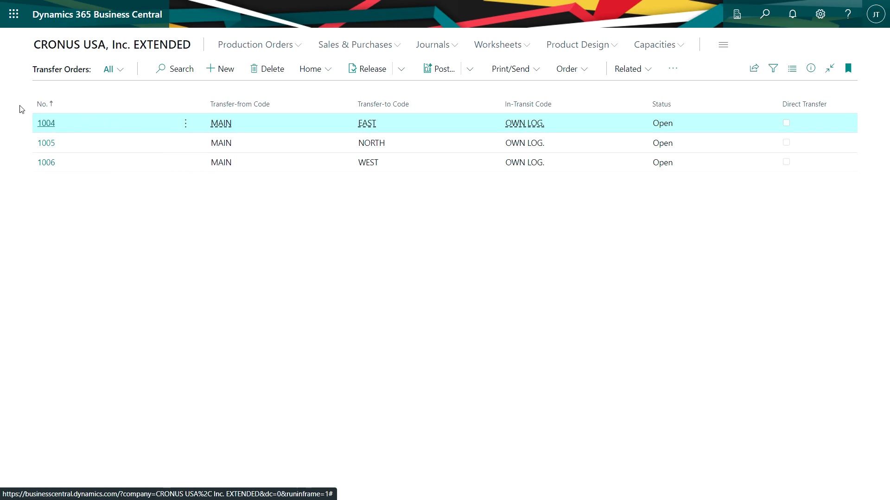
- Post transfer order 1004 to EAST as a direct transfer
click(55, 125)
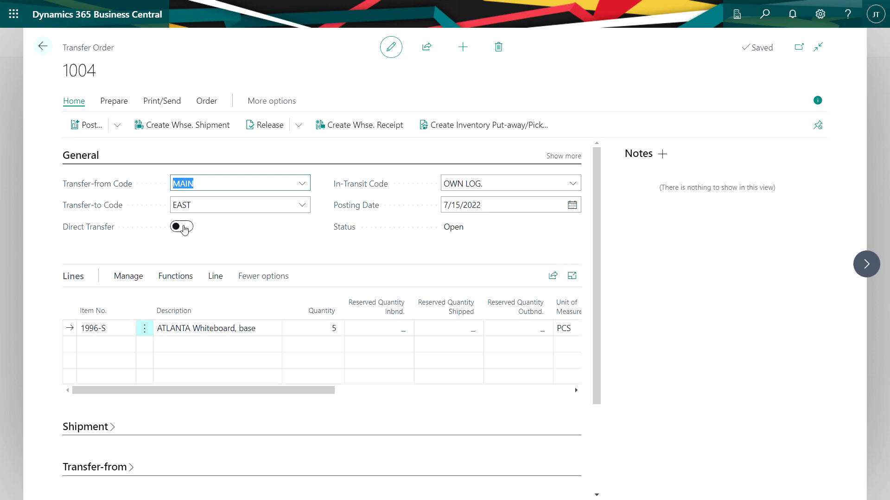
click(187, 230)
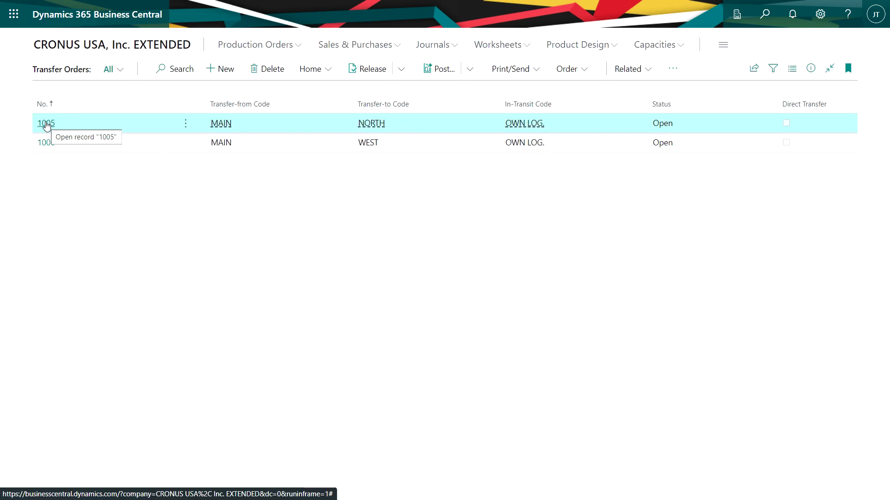
click(46, 124)
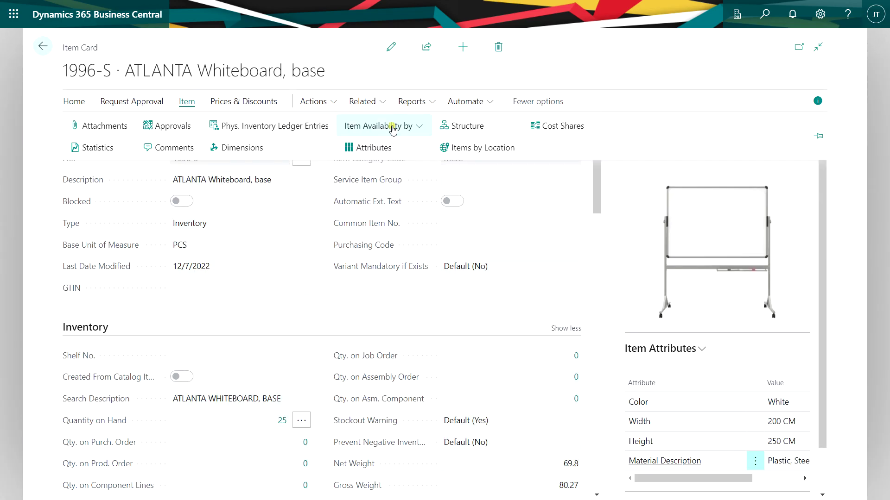
- Show ATLANTA Whiteboard availability by location: 5 each at EAST, NORTH, WEST and 10 at MAIN
click(392, 127)
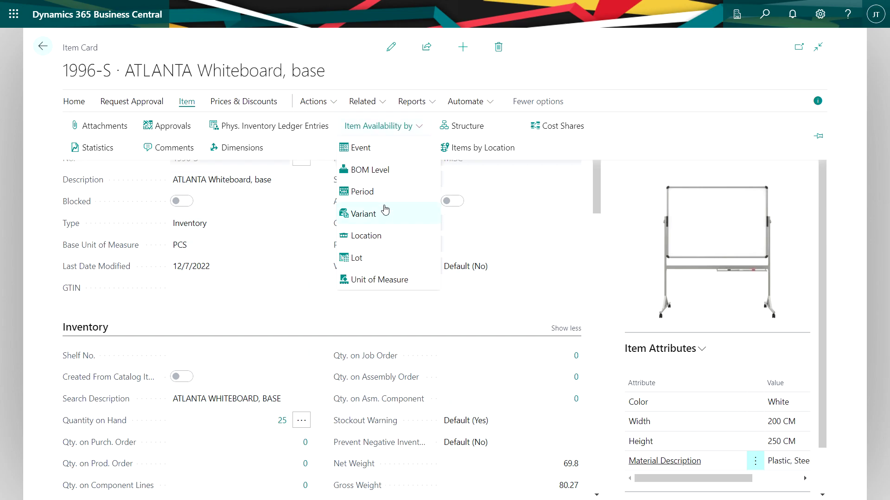
click(370, 237)
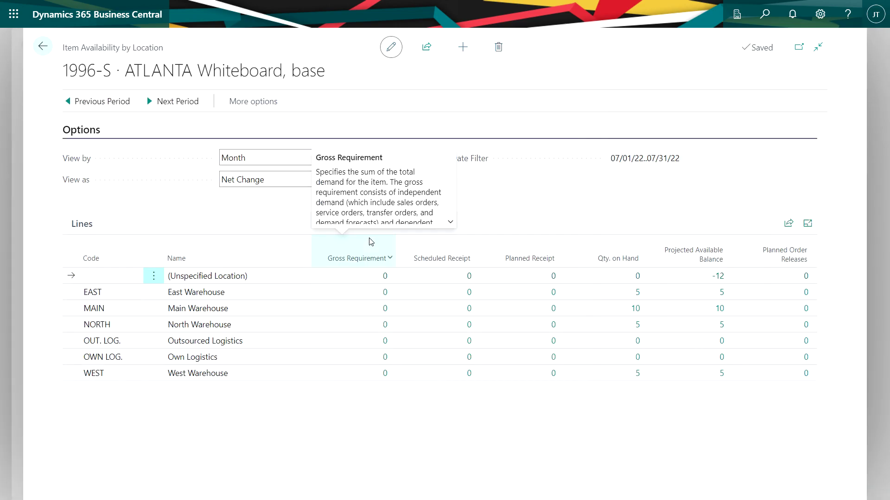